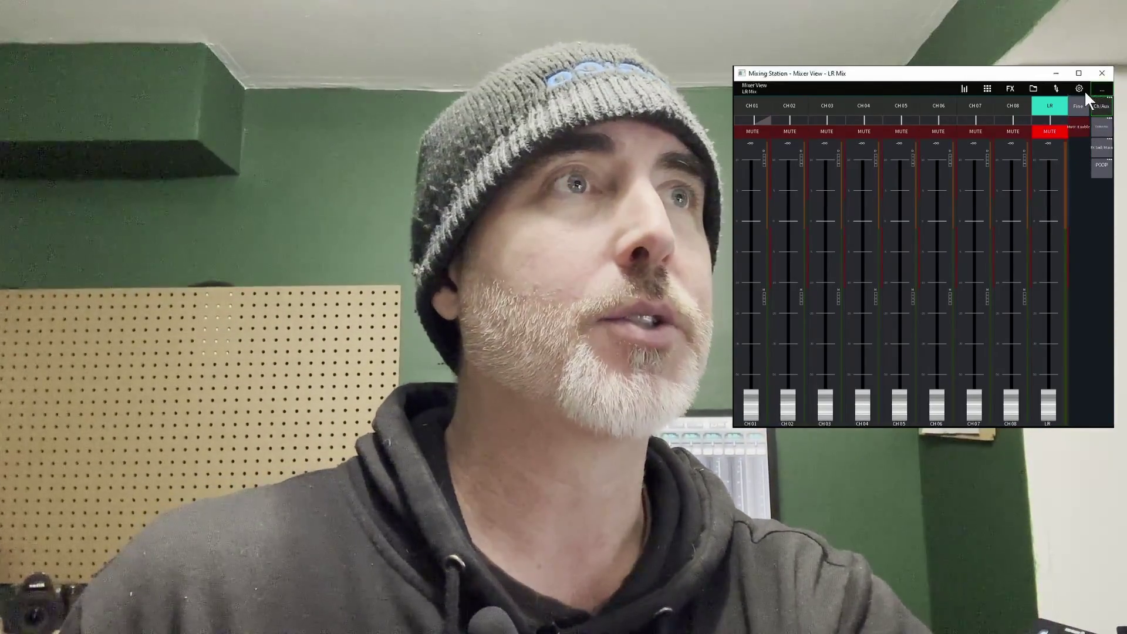
Turn on MIDI support in the app's General settings
{"action": "left_click", "coordinate": [1082, 89]}
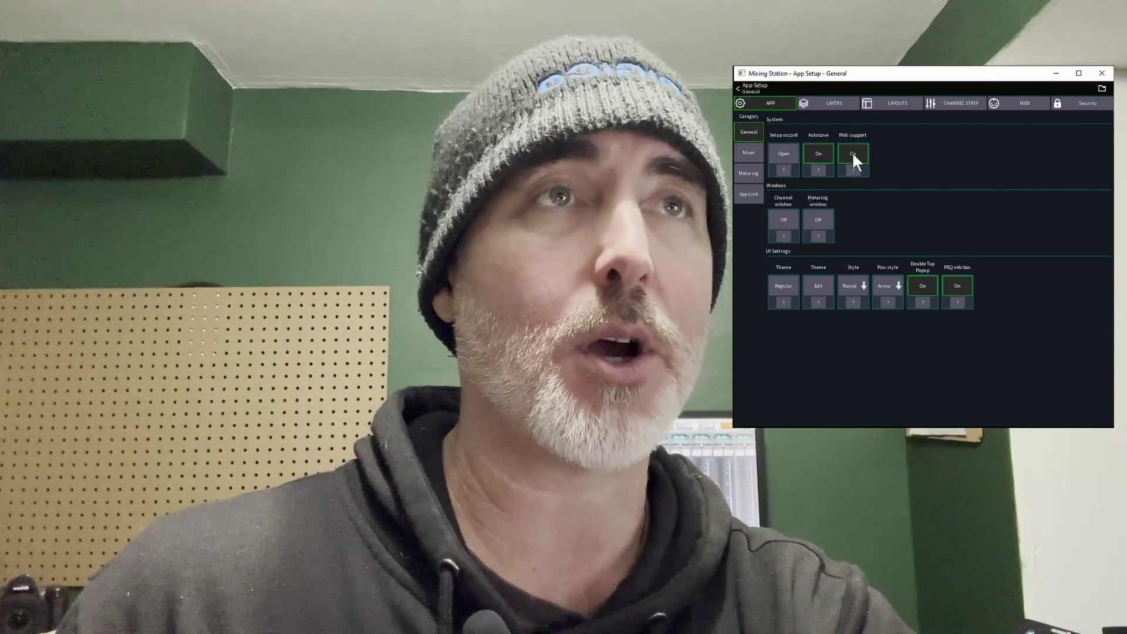
{"action": "left_click", "coordinate": [852, 152]}
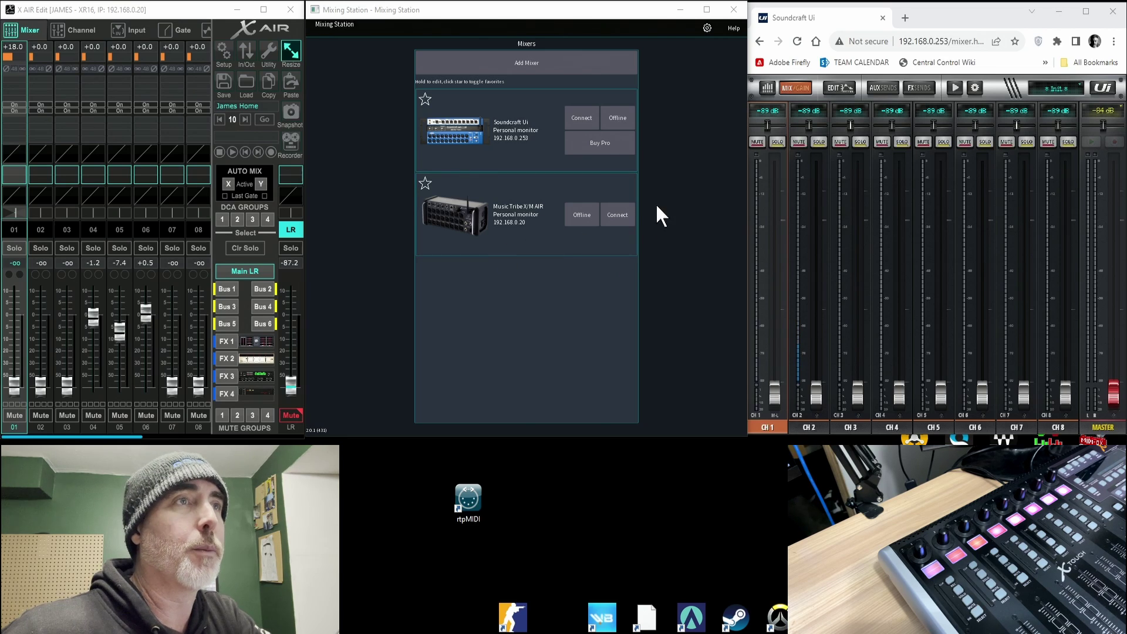
Connect to the X AIR mixer and add Device-1 as X-Touch (MCU) with X-Touch input
{"action": "left_click", "coordinate": [627, 216]}
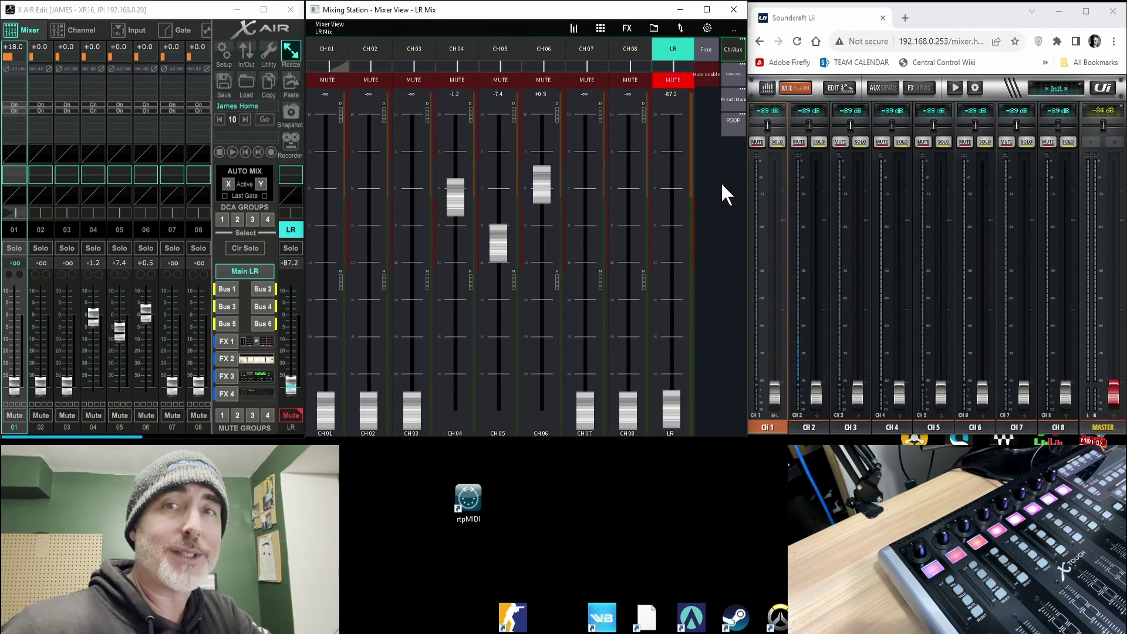
{"action": "left_click", "coordinate": [709, 27]}
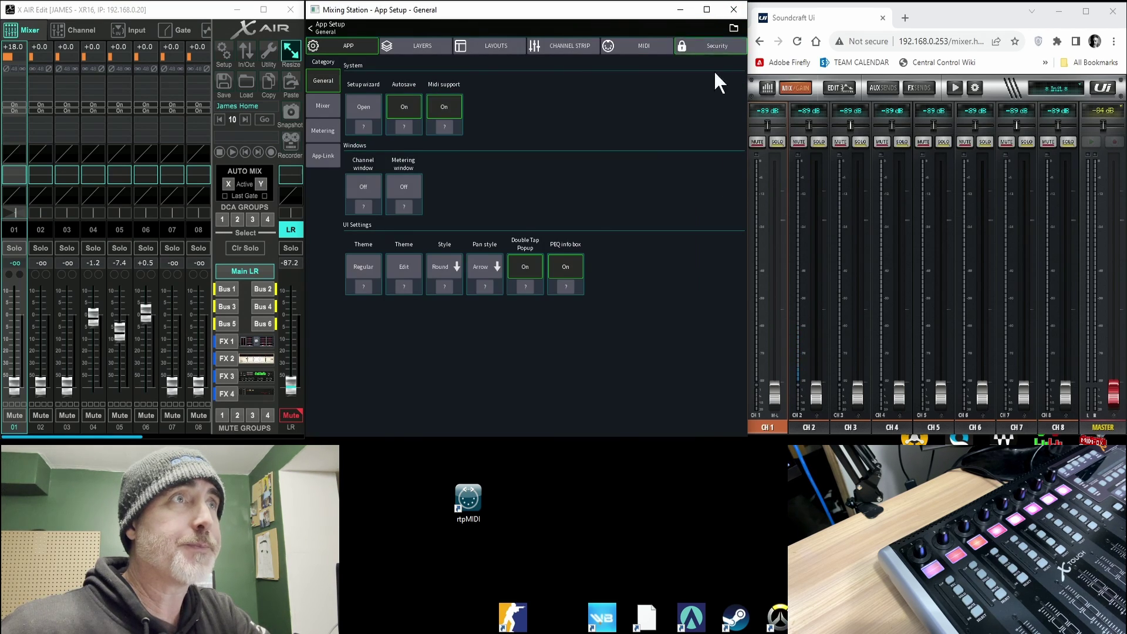
{"action": "left_click", "coordinate": [647, 49]}
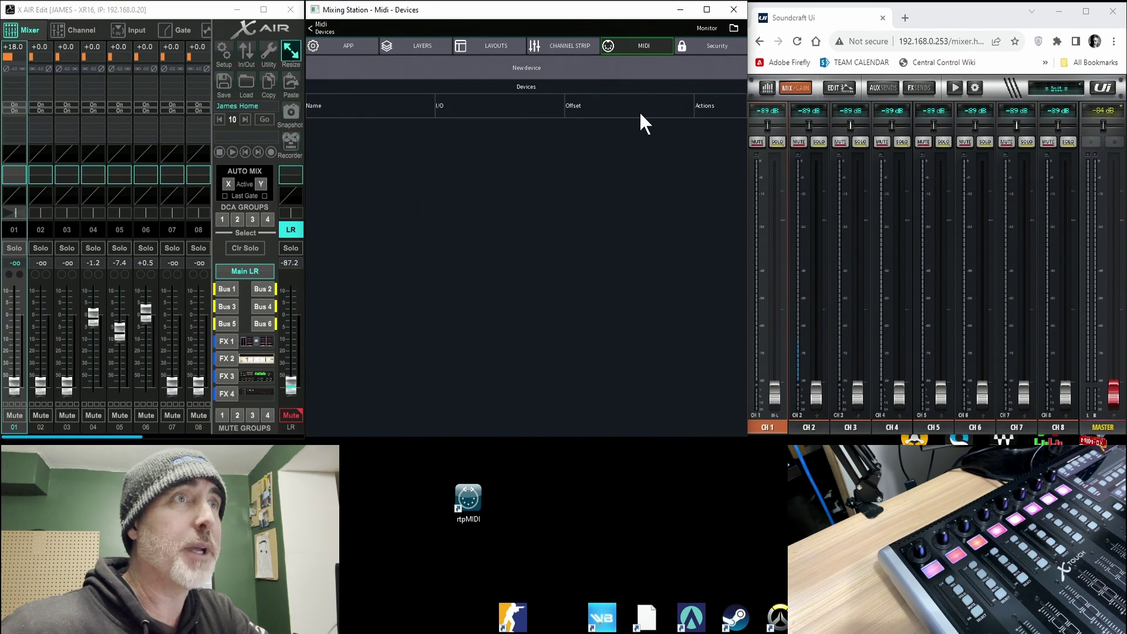
{"action": "left_click", "coordinate": [525, 70]}
{"action": "left_click", "coordinate": [496, 215]}
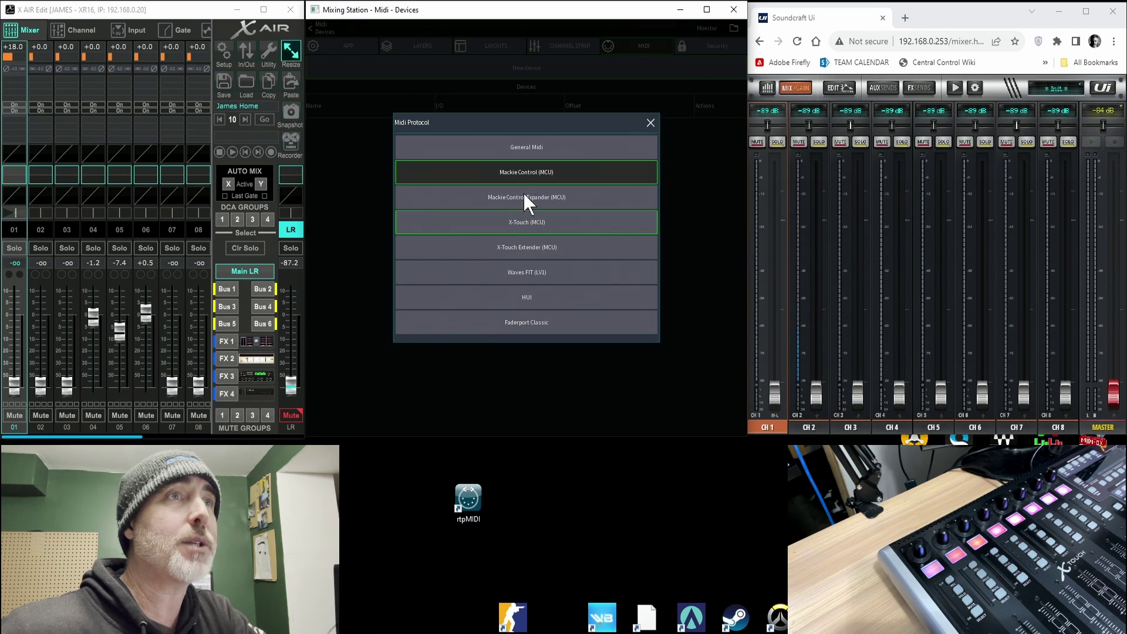
{"action": "left_click", "coordinate": [554, 224]}
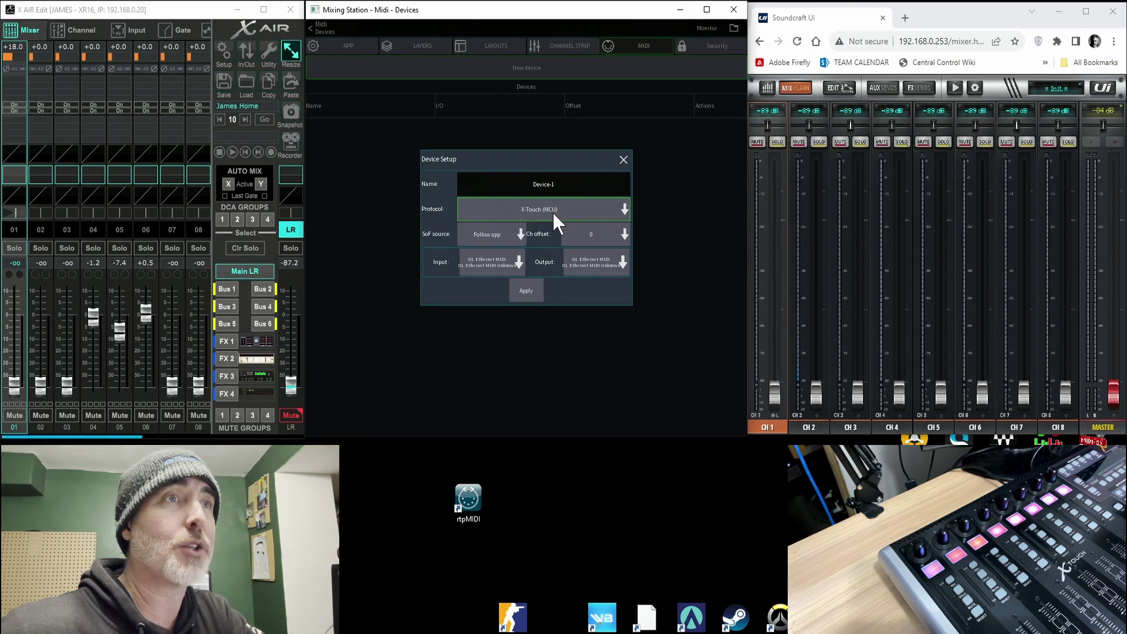
{"action": "left_click", "coordinate": [484, 263]}
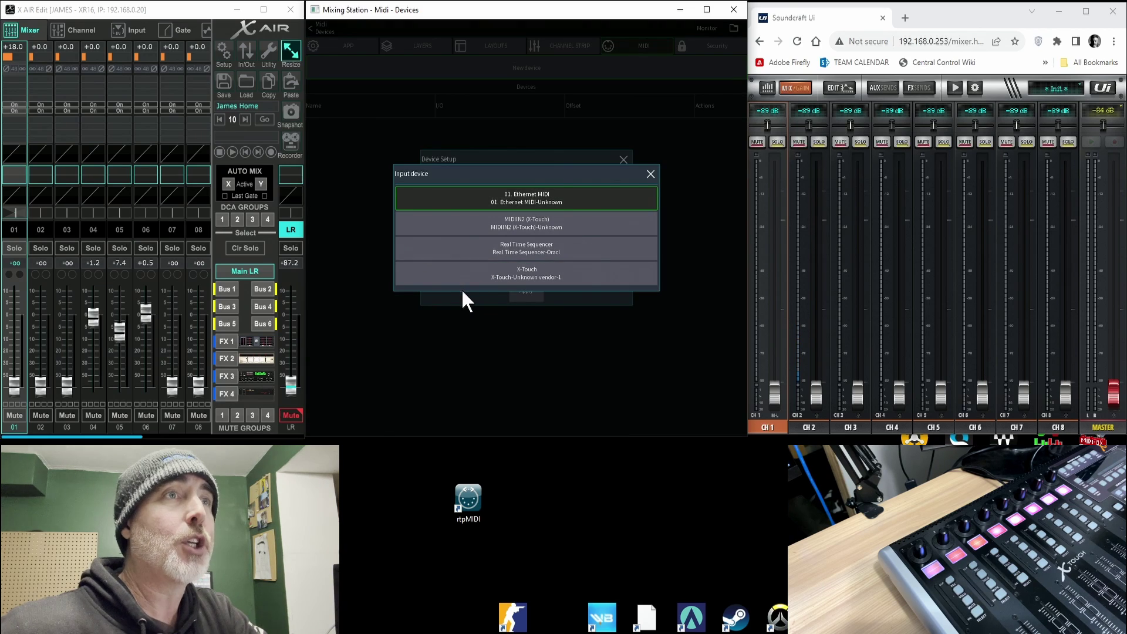
{"action": "left_click", "coordinate": [537, 271]}
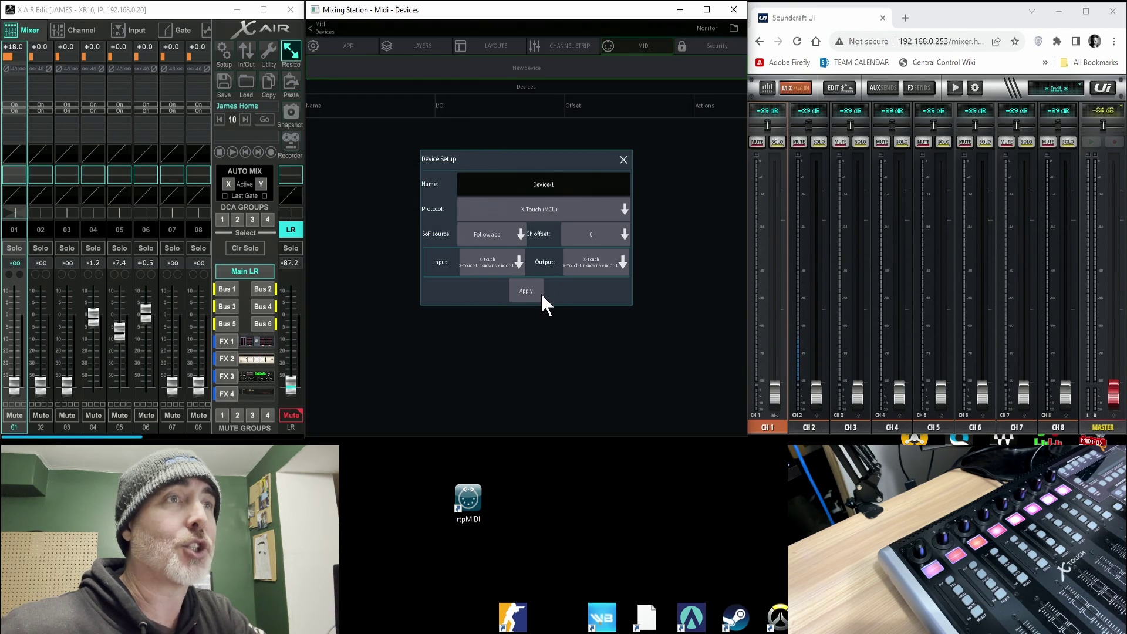
{"action": "left_click", "coordinate": [531, 291]}
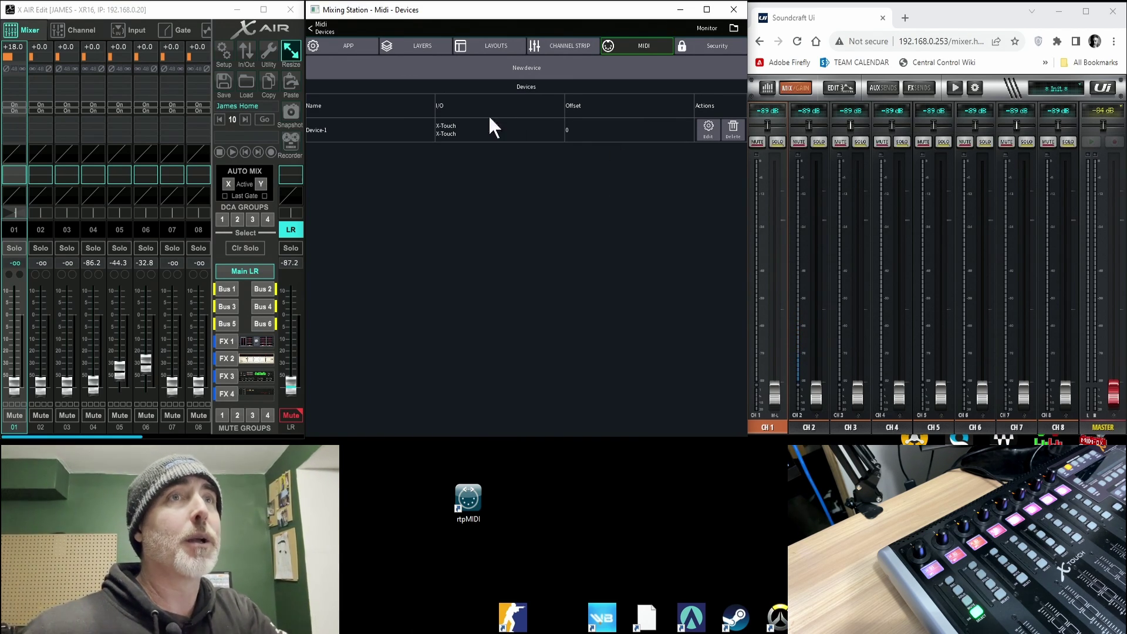
Give Device-1's Fader-9 a Bus master channel action on the Main fader level
{"action": "left_click", "coordinate": [452, 135]}
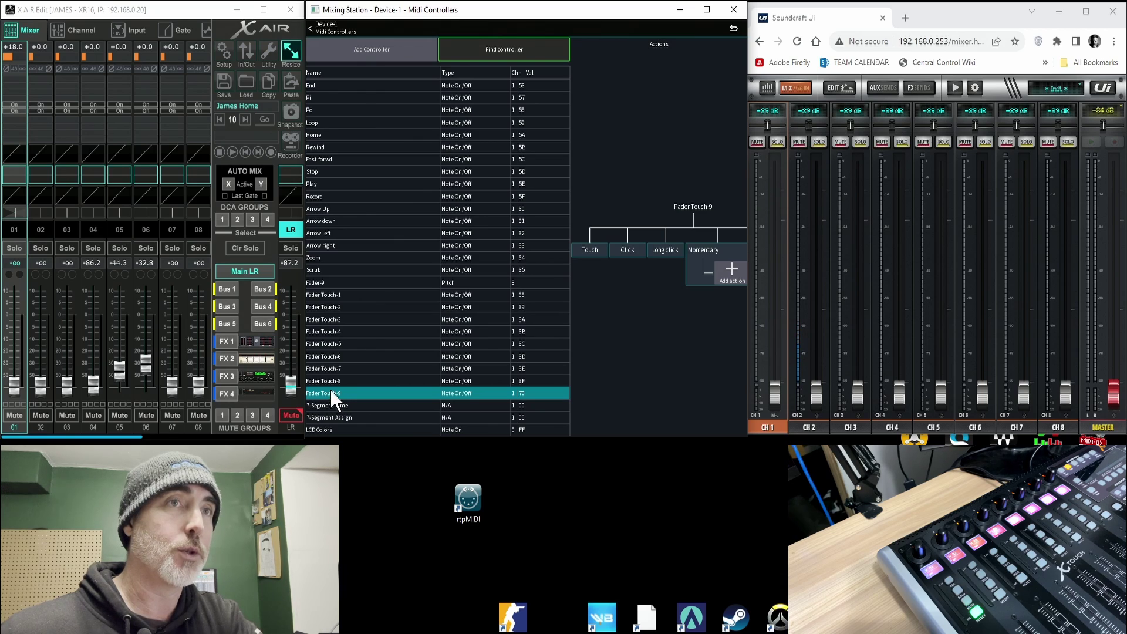
{"action": "left_click", "coordinate": [322, 277]}
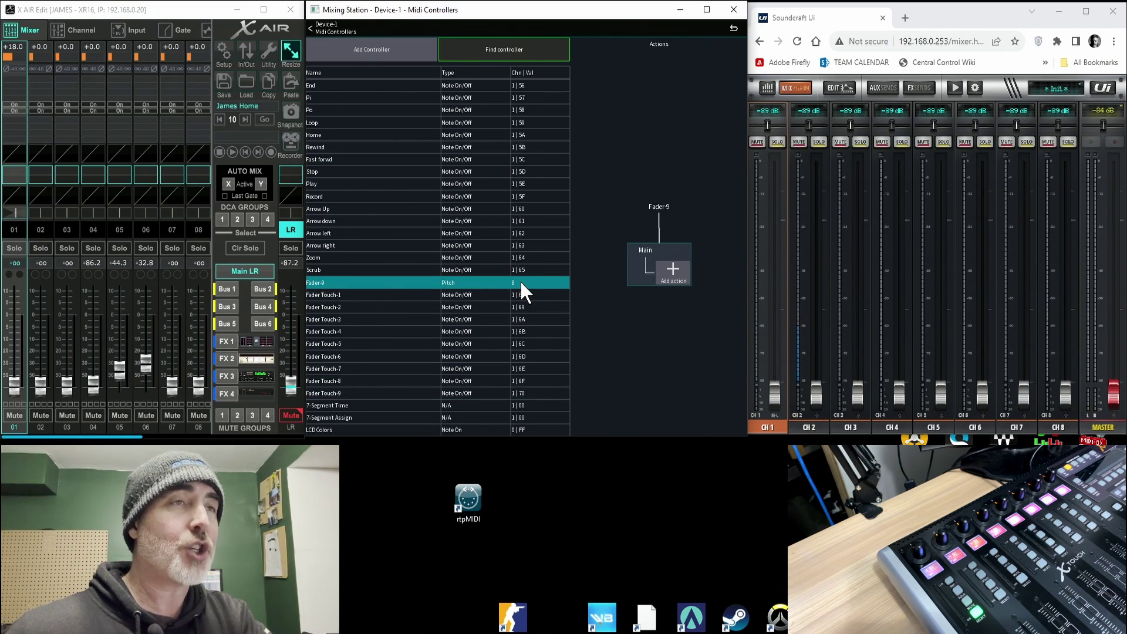
{"action": "left_click", "coordinate": [673, 272]}
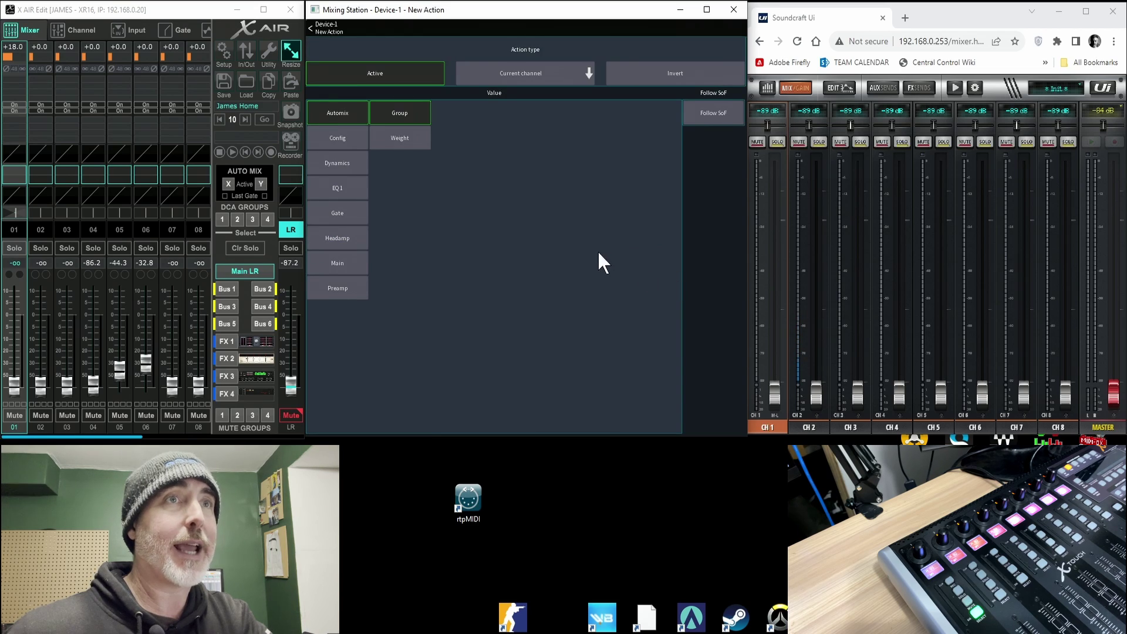
{"action": "left_click", "coordinate": [529, 73]}
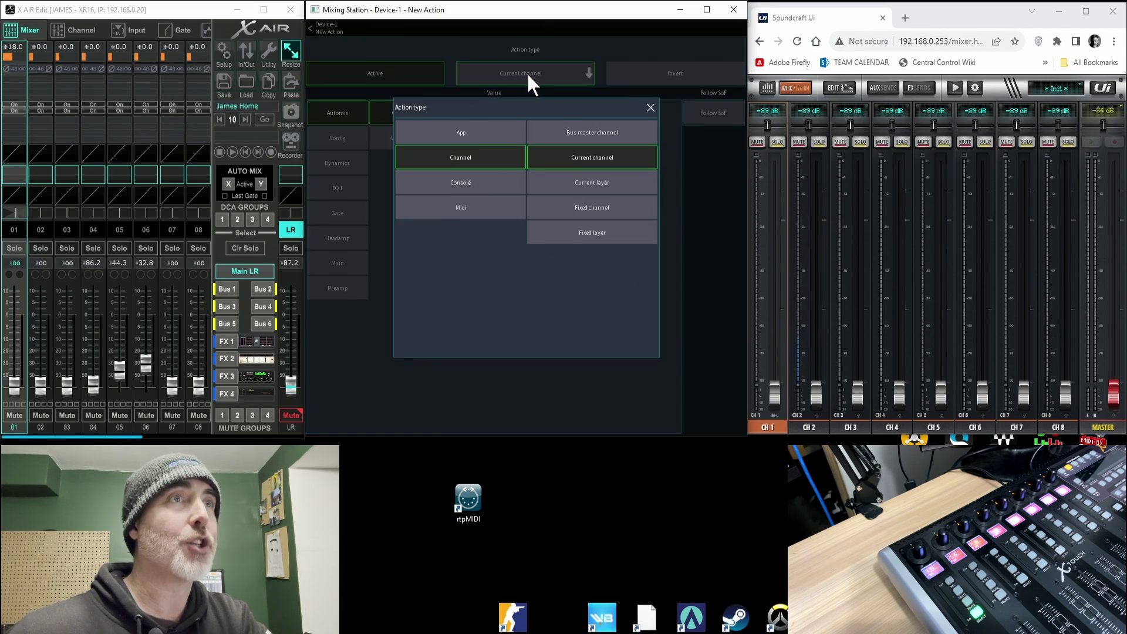
{"action": "left_click", "coordinate": [580, 132]}
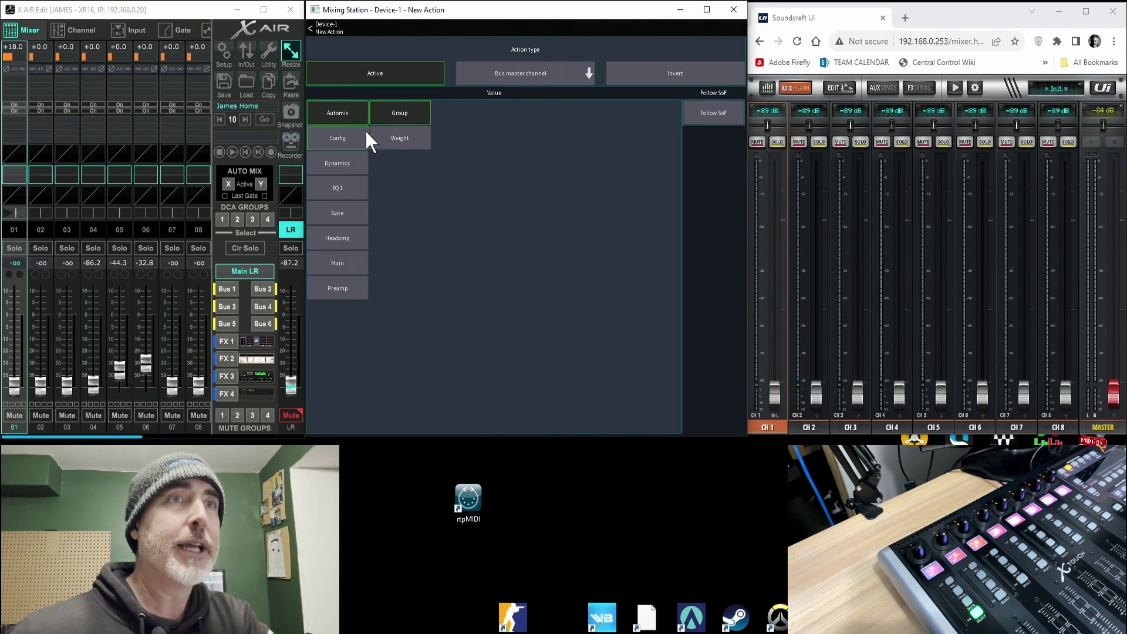
{"action": "left_click", "coordinate": [338, 262]}
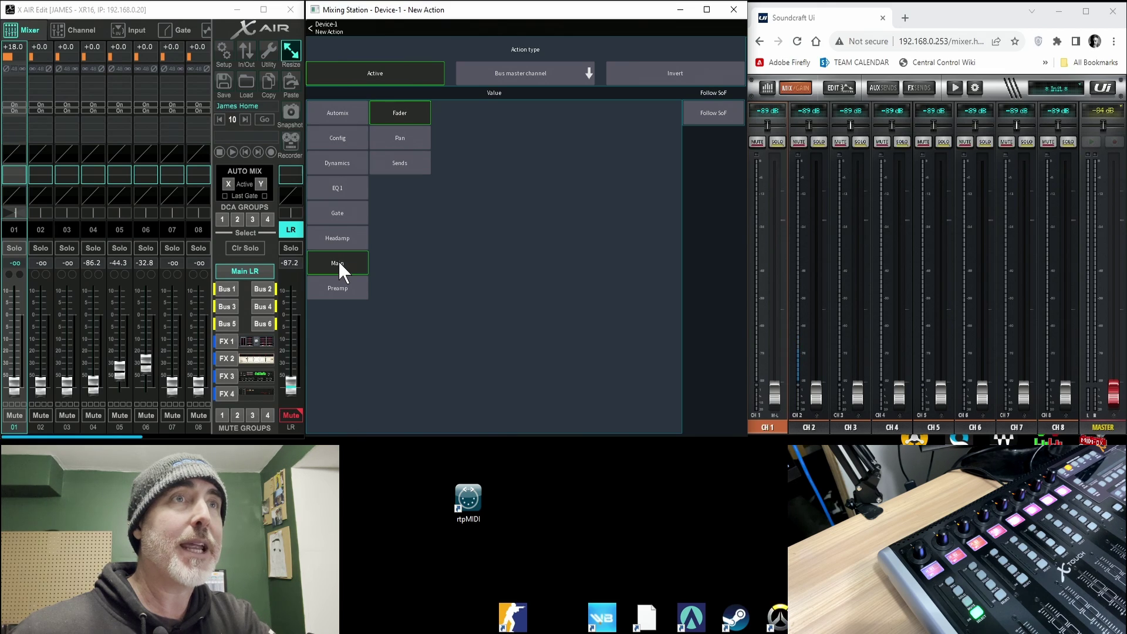
{"action": "left_click", "coordinate": [405, 111]}
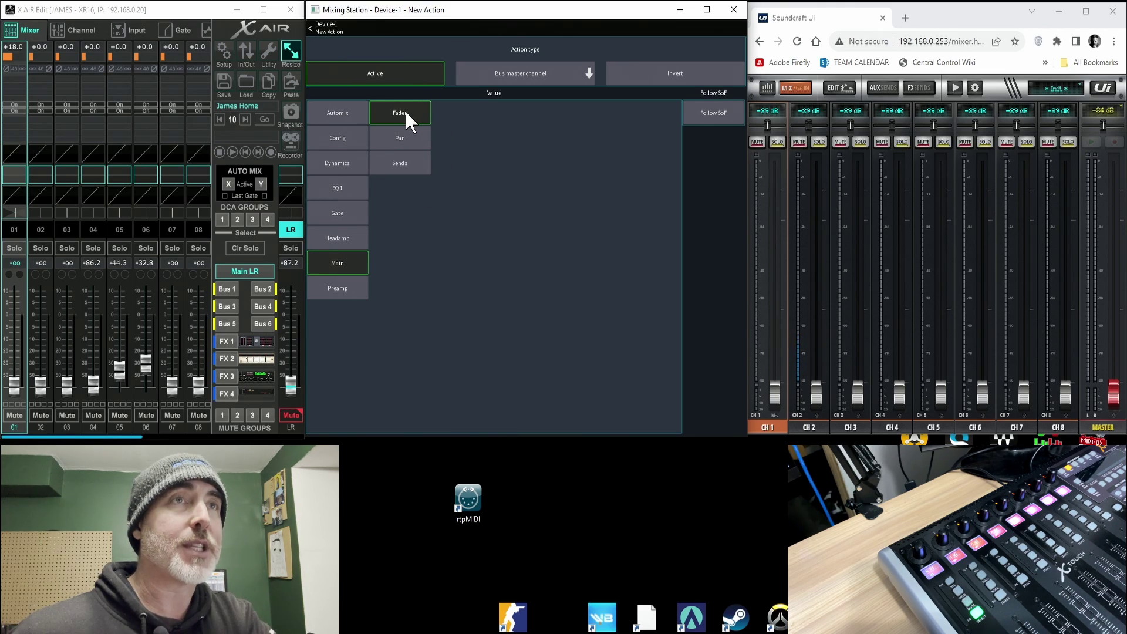
{"action": "left_click", "coordinate": [324, 30]}
Go back through the MIDI Devices page to the LR Mix mixer view
{"action": "left_click", "coordinate": [323, 27]}
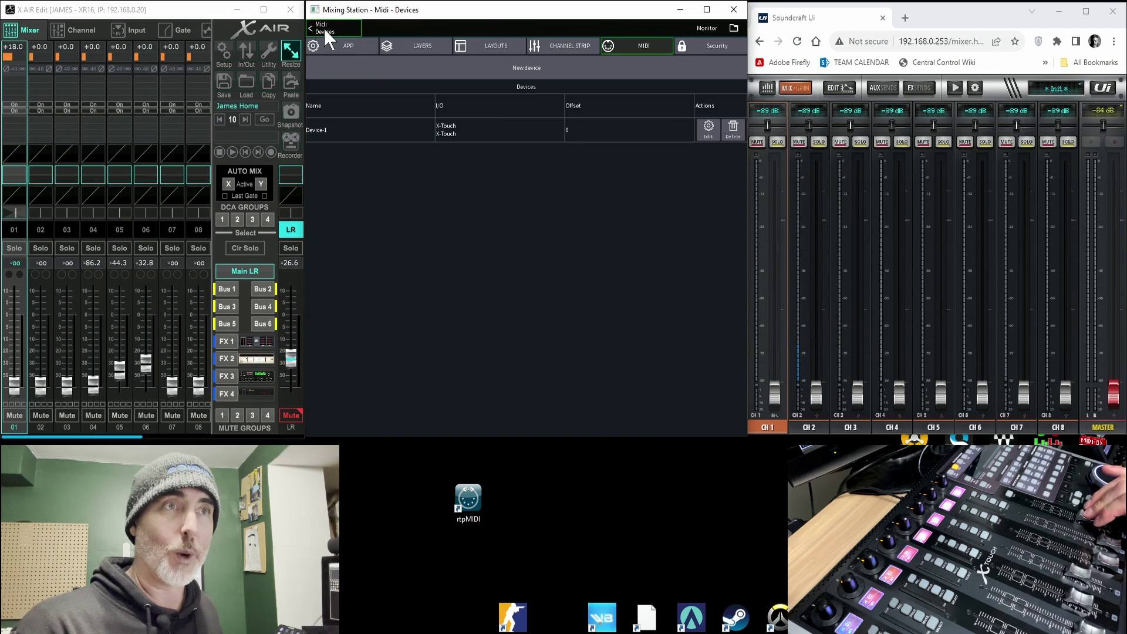
{"action": "left_click", "coordinate": [323, 29]}
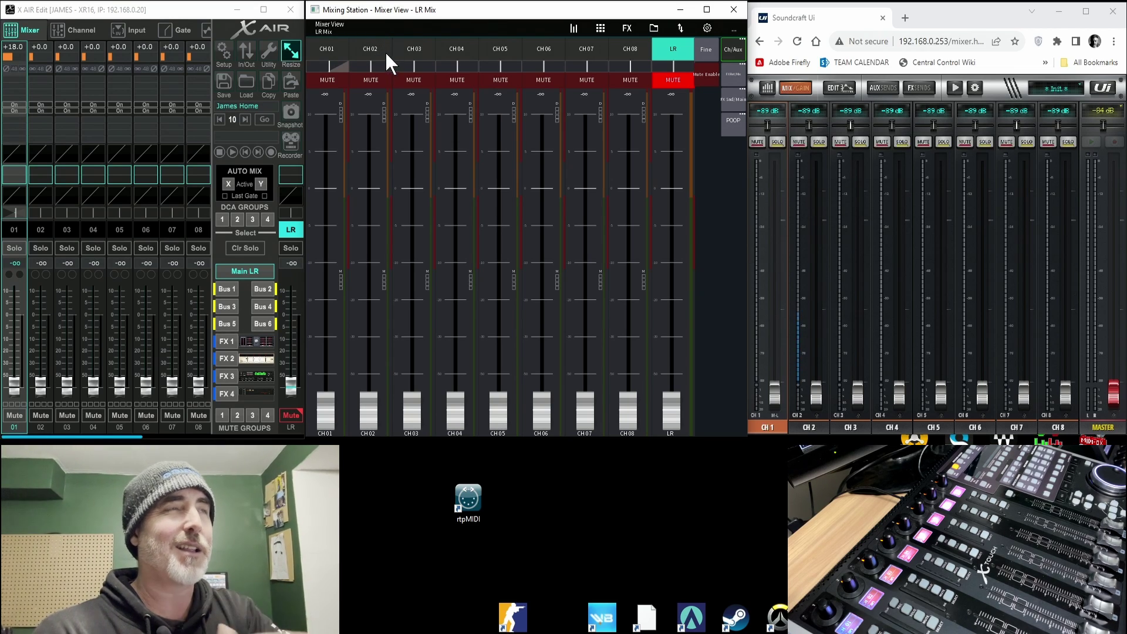
Disconnect the X AIR mixer and connect to the Soundcraft Ui in trial mode
{"action": "left_click", "coordinate": [734, 30]}
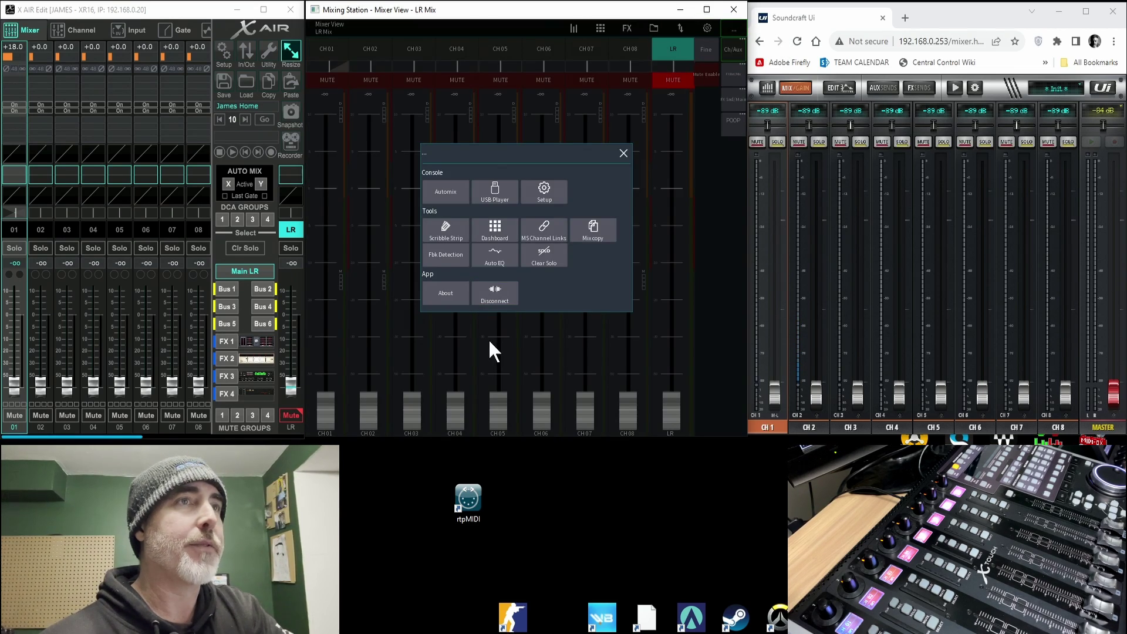
{"action": "left_click", "coordinate": [505, 287]}
{"action": "left_click", "coordinate": [596, 270]}
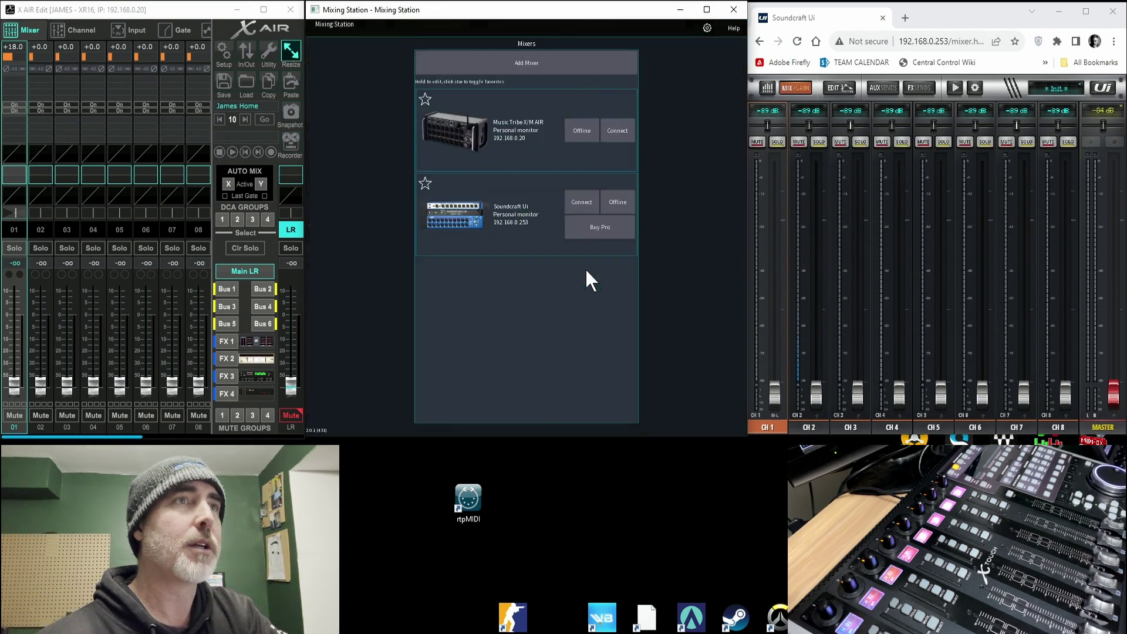
{"action": "left_click", "coordinate": [585, 202]}
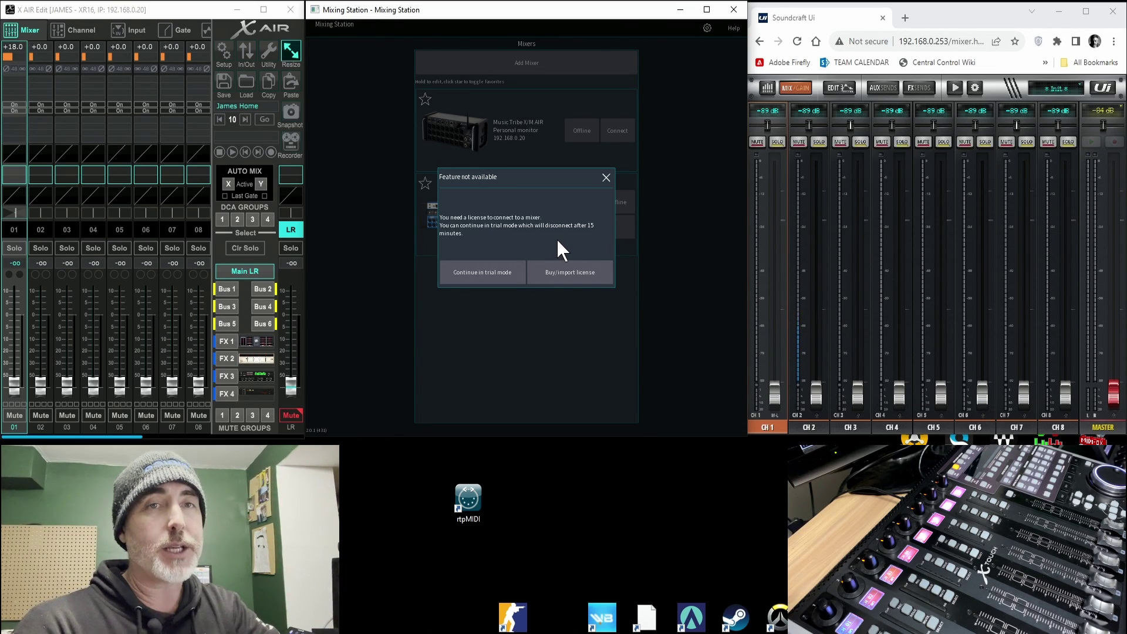
{"action": "left_click", "coordinate": [490, 274]}
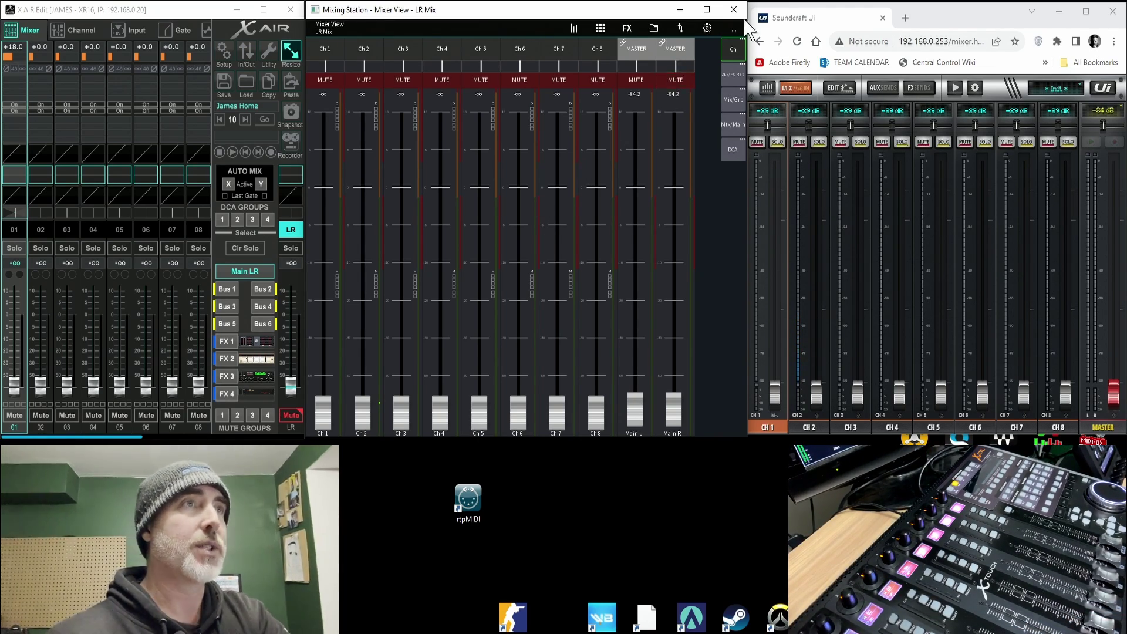
Create Device-1 with X-Touch input and the X-Touch (MCU) protocol, then return to LR Mix
{"action": "left_click", "coordinate": [707, 28]}
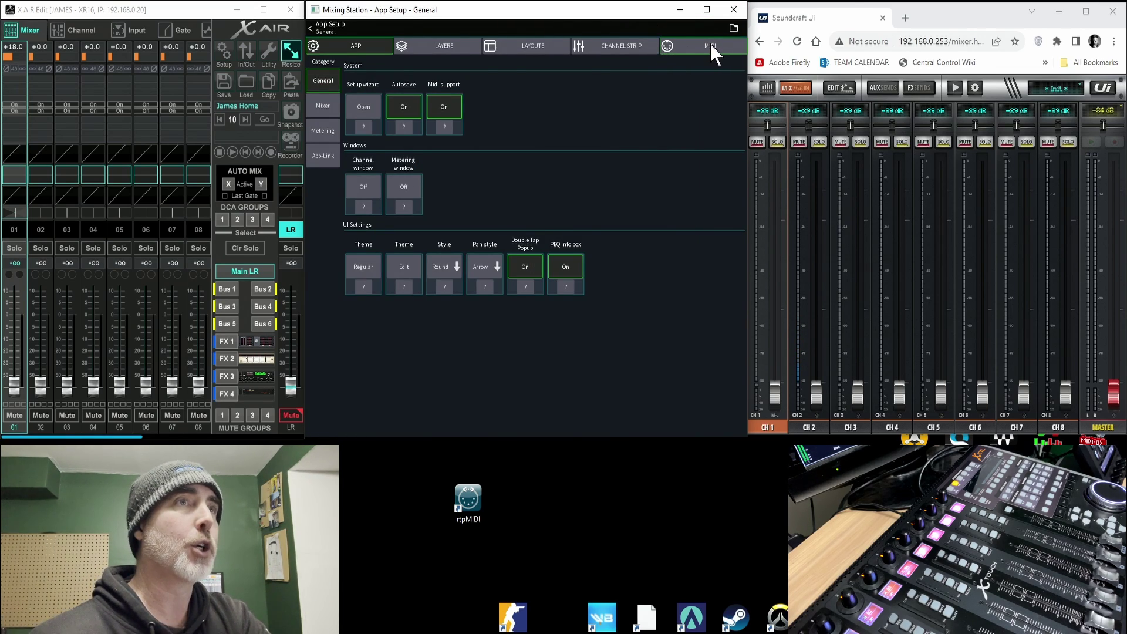
{"action": "left_click", "coordinate": [710, 44]}
{"action": "left_click", "coordinate": [566, 69]}
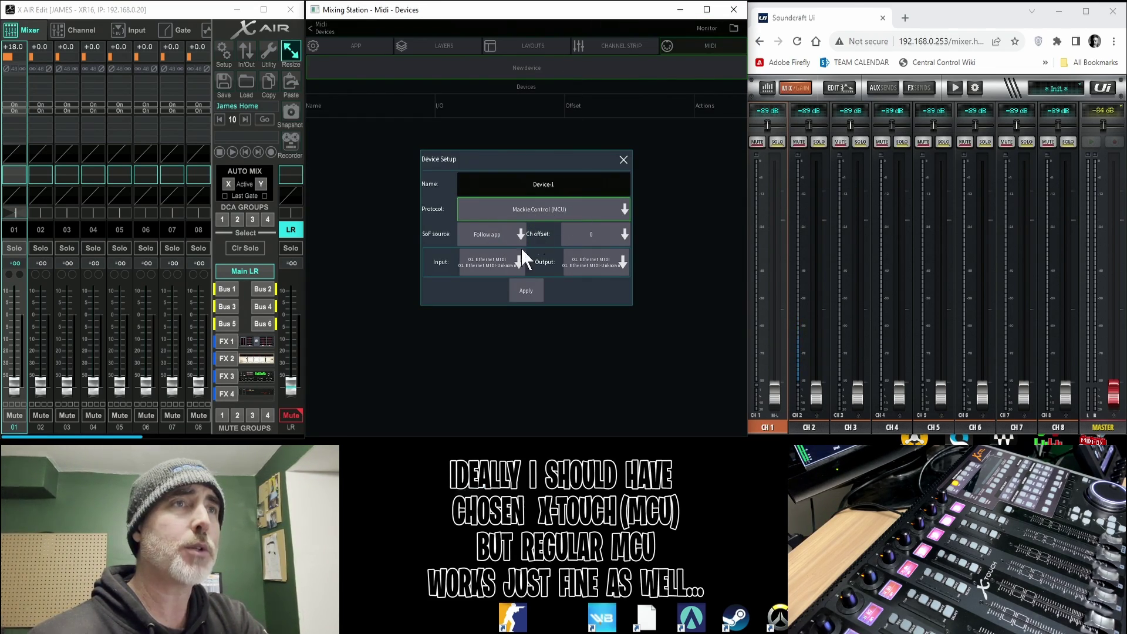
{"action": "left_click", "coordinate": [492, 262]}
{"action": "left_click", "coordinate": [545, 276]}
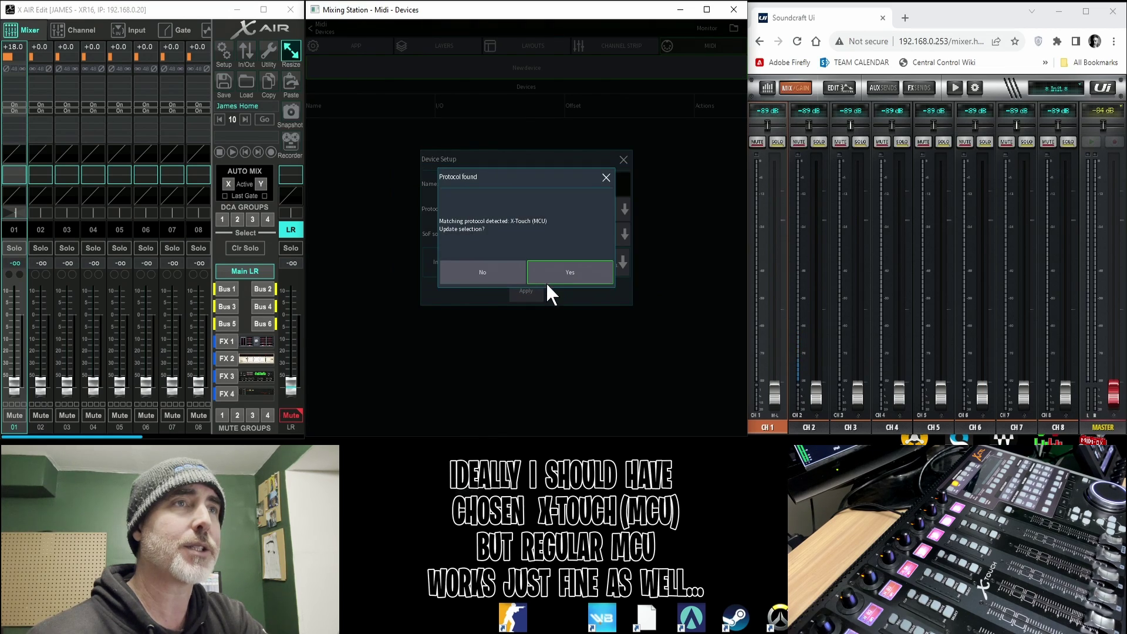
{"action": "left_click", "coordinate": [566, 271]}
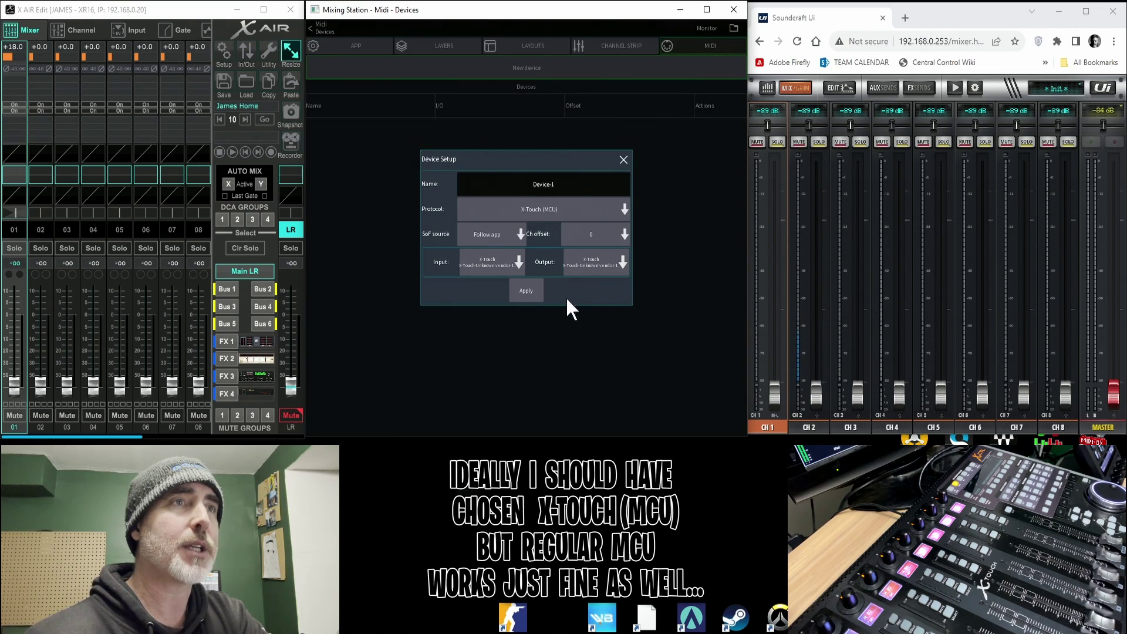
{"action": "left_click", "coordinate": [521, 290]}
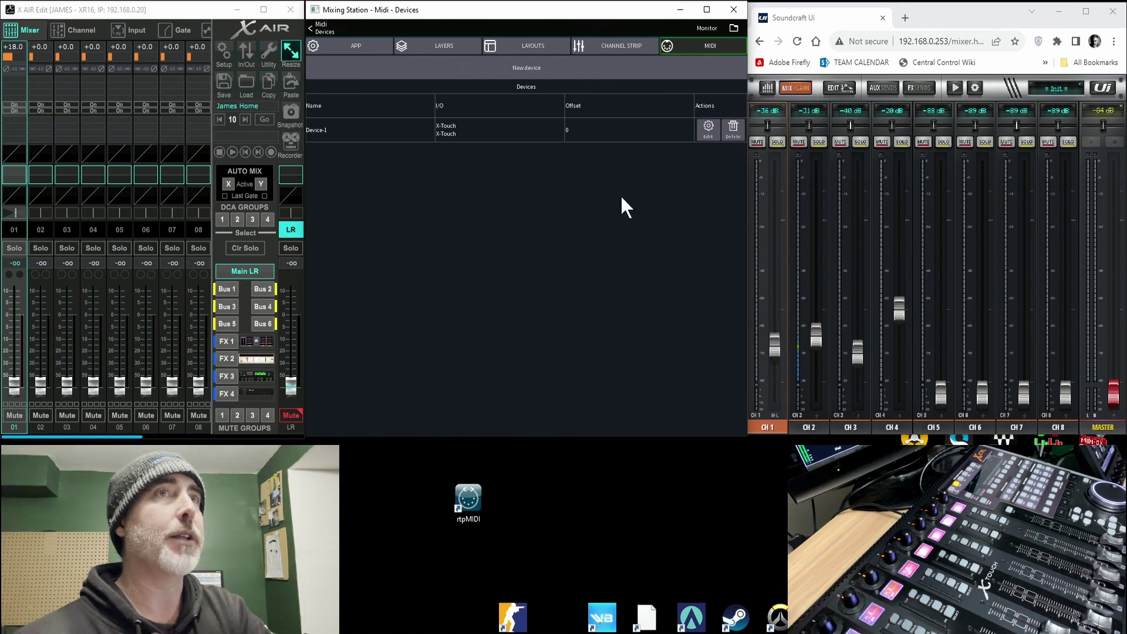
{"action": "left_click", "coordinate": [327, 27]}
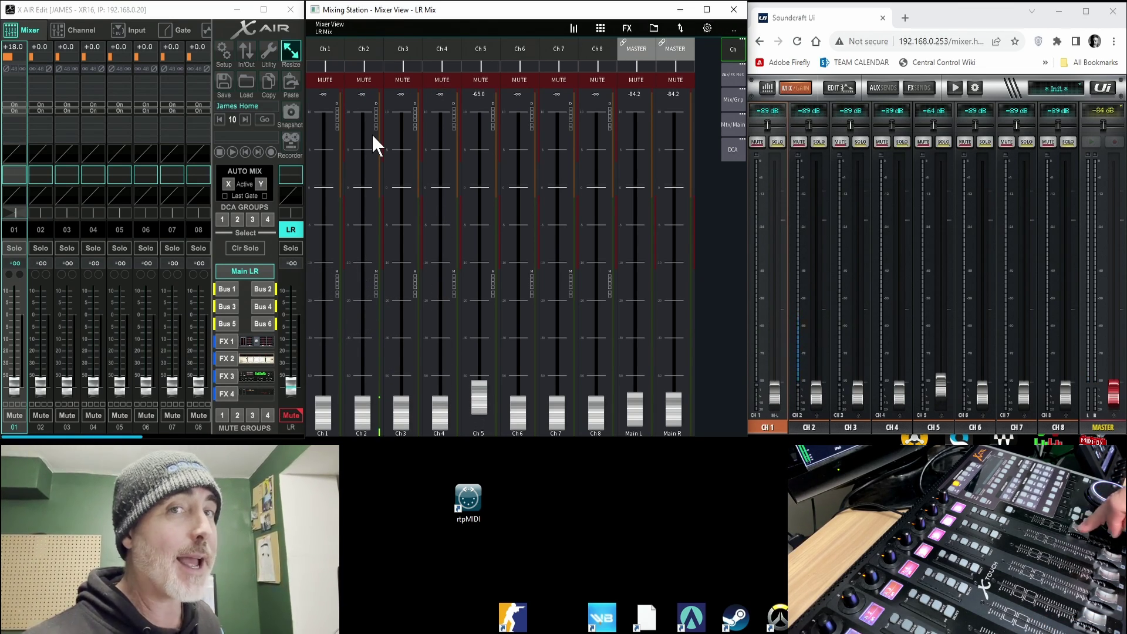
Open Device-1's controller mappings and locate Fader-9 with Find controller
{"action": "left_click", "coordinate": [708, 29]}
{"action": "left_click", "coordinate": [693, 44]}
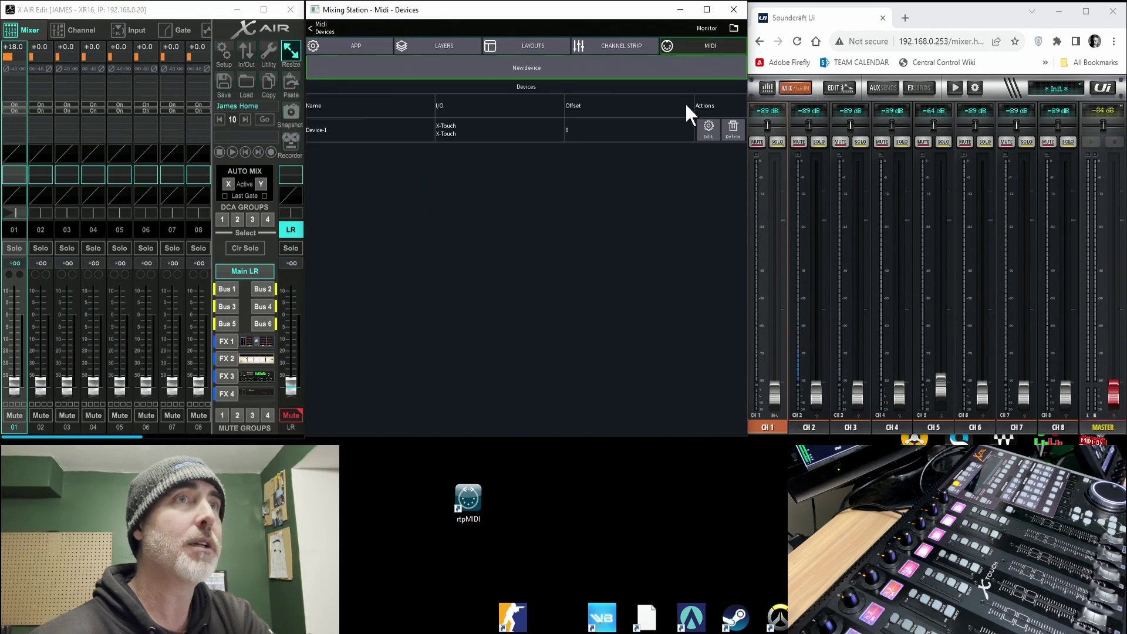
{"action": "left_click", "coordinate": [456, 129]}
{"action": "scroll", "coordinate": [353, 302], "scroll_direction": "down", "scroll_amount": 12}
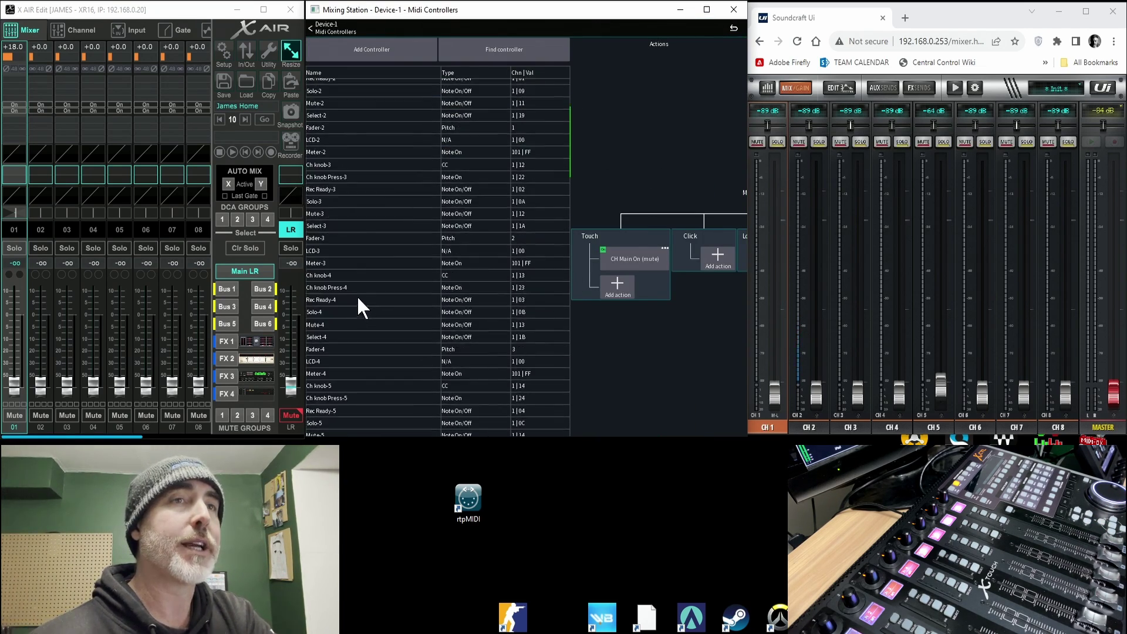
{"action": "scroll", "coordinate": [367, 314], "scroll_direction": "down", "scroll_amount": 1}
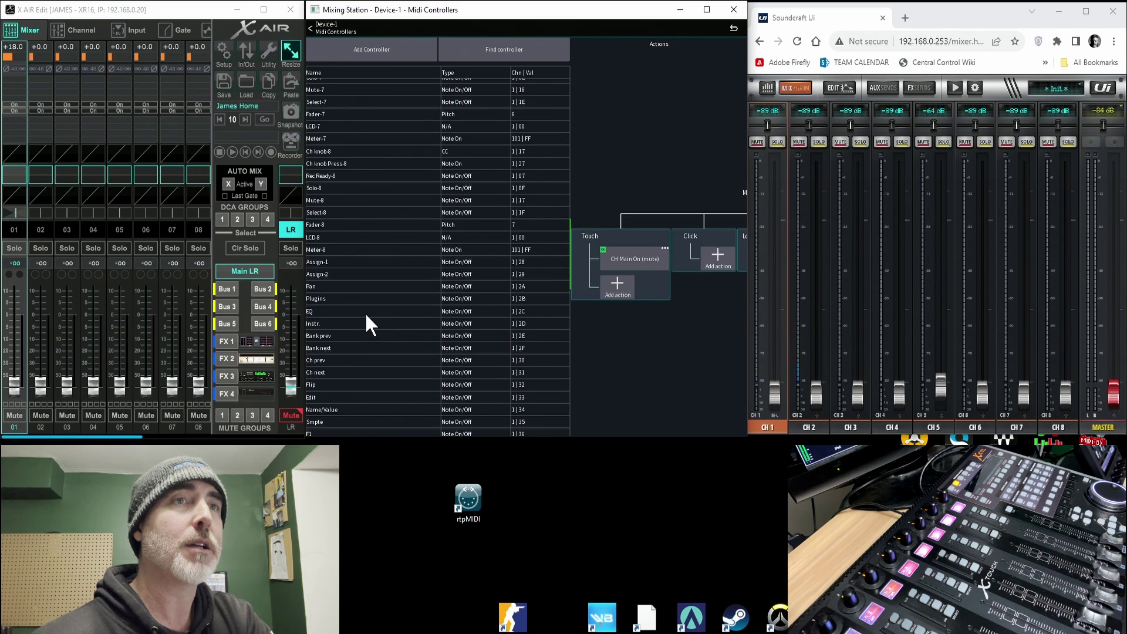
{"action": "left_click", "coordinate": [345, 276]}
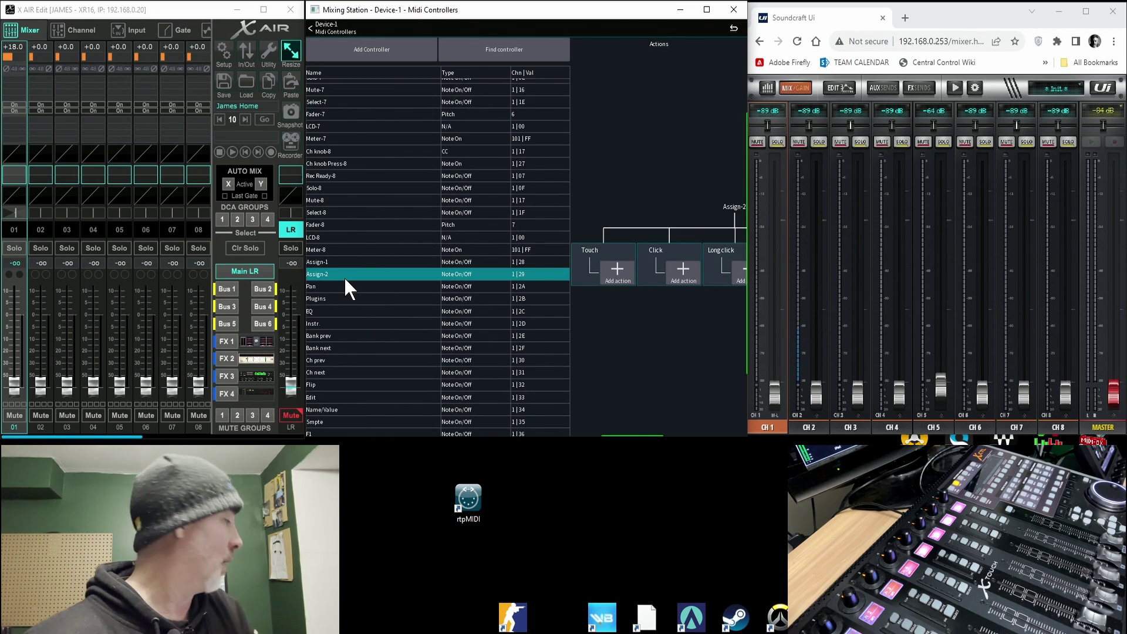
{"action": "left_click", "coordinate": [521, 41]}
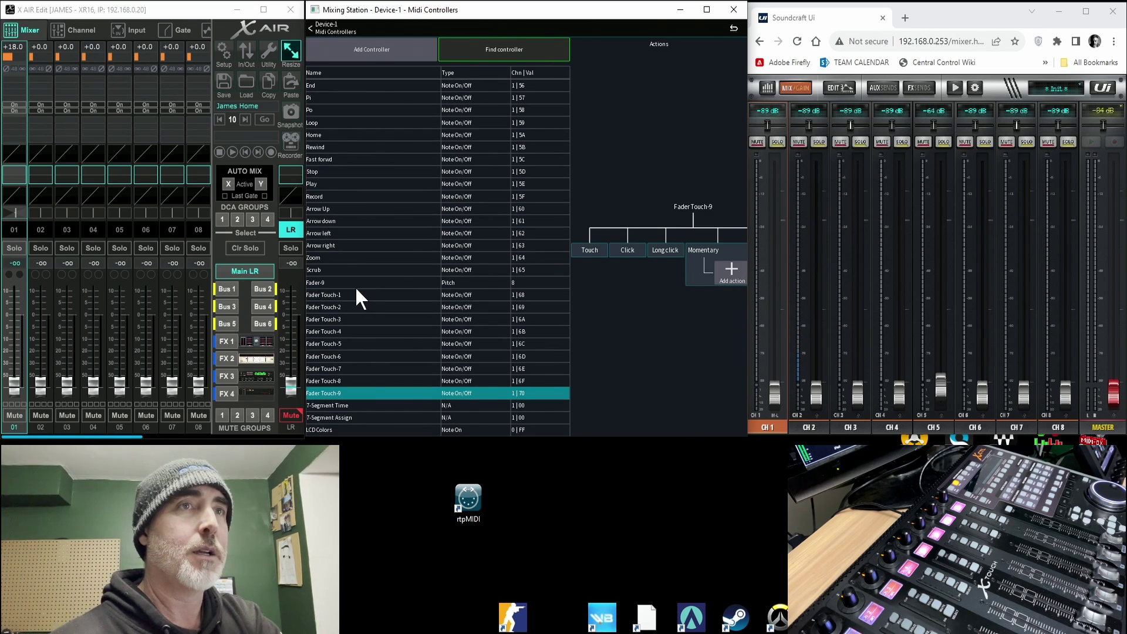
Give Fader-9 a Bus master channel action on the Main fader, then back out to Devices
{"action": "left_click", "coordinate": [678, 271]}
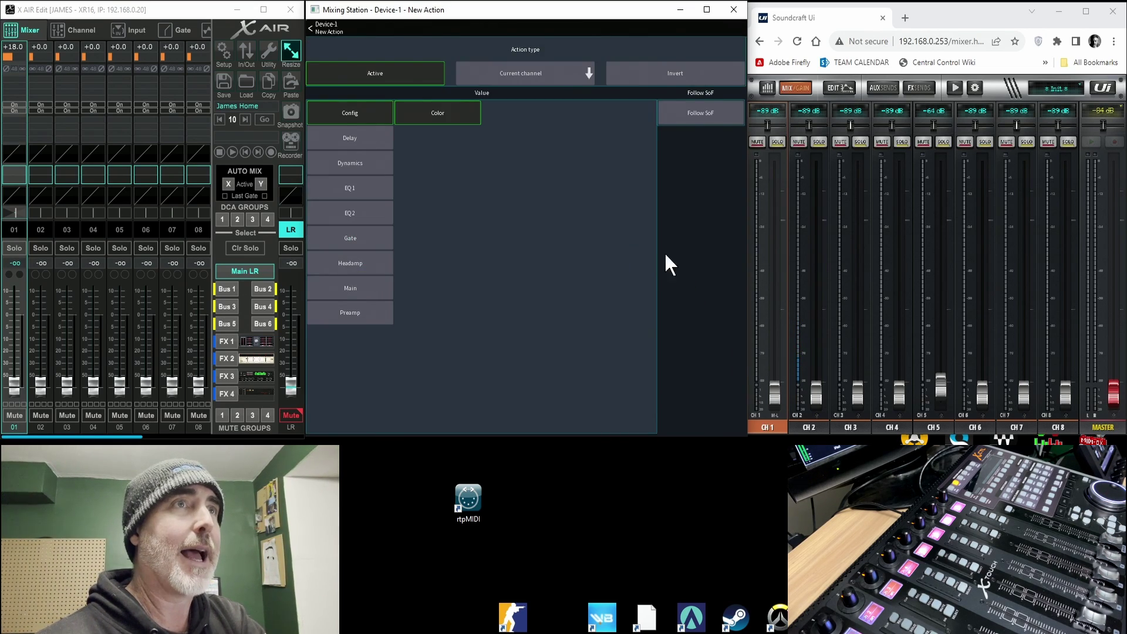
{"action": "left_click", "coordinate": [543, 72]}
{"action": "left_click", "coordinate": [585, 130]}
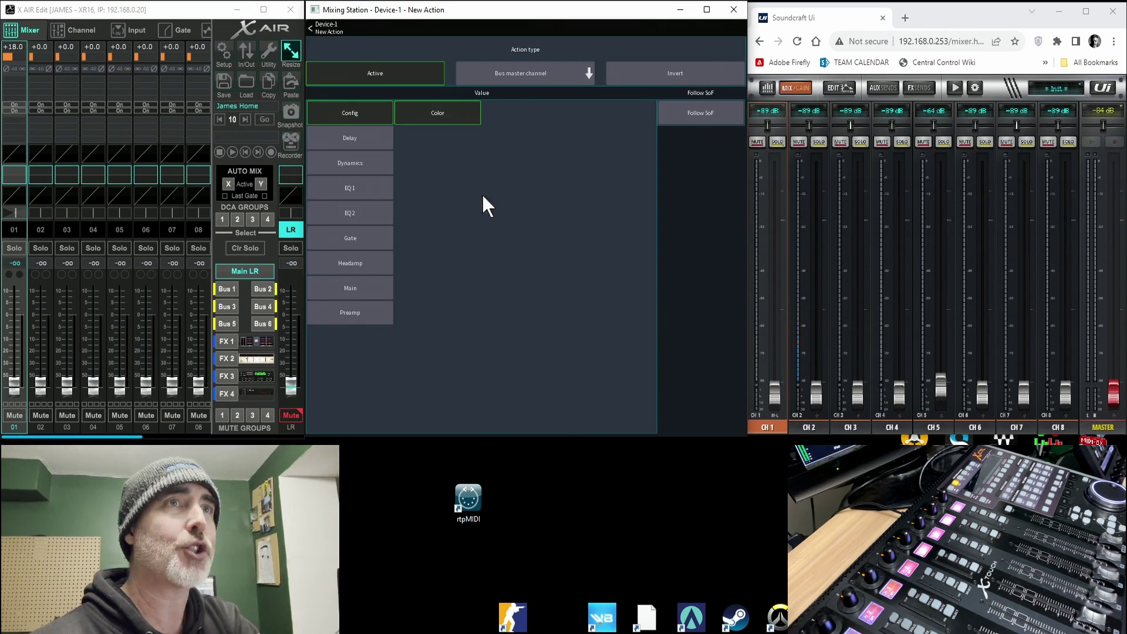
{"action": "left_click", "coordinate": [350, 285]}
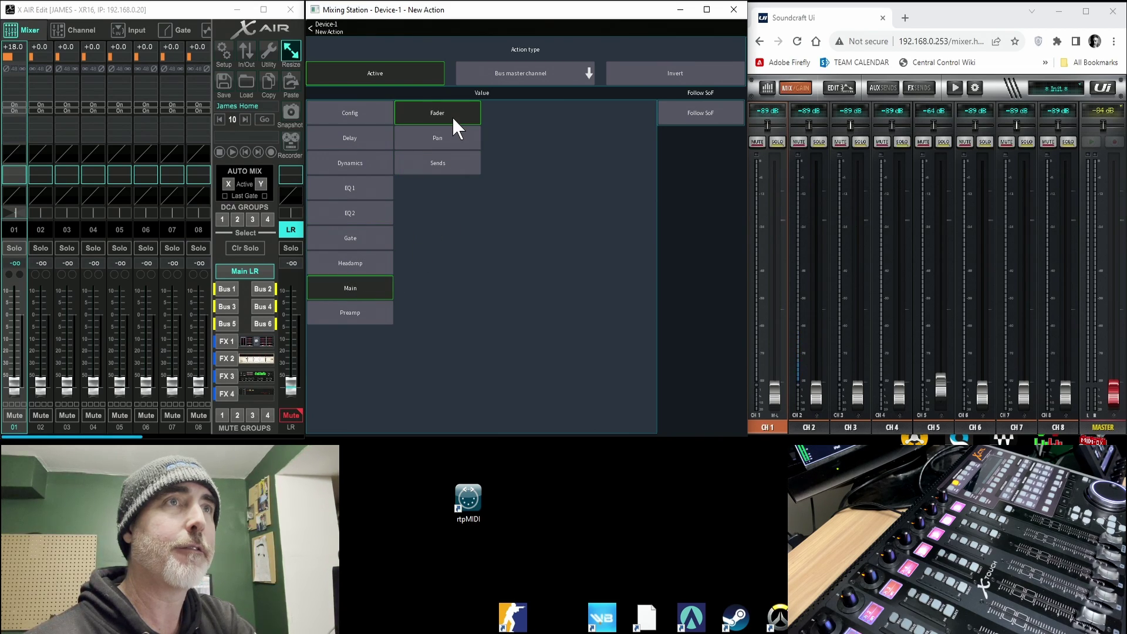
{"action": "left_click", "coordinate": [327, 26]}
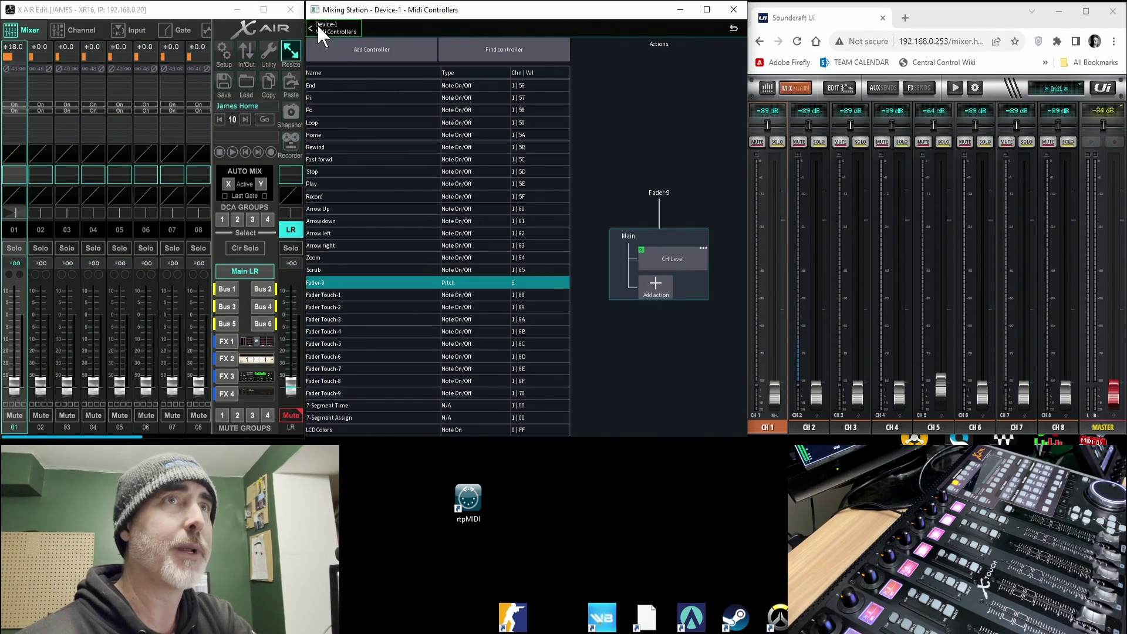
{"action": "left_click", "coordinate": [318, 26]}
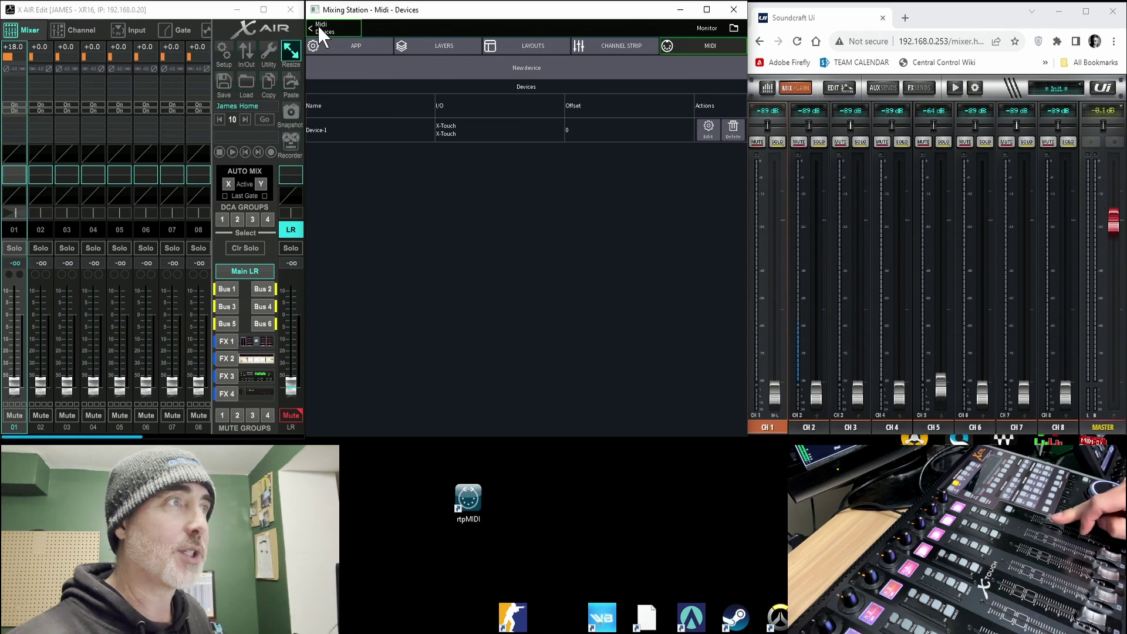
Leave the MIDI Devices page for the LR Mix view with Ch 1–Ch 8 and Main L/R
{"action": "left_click", "coordinate": [321, 27]}
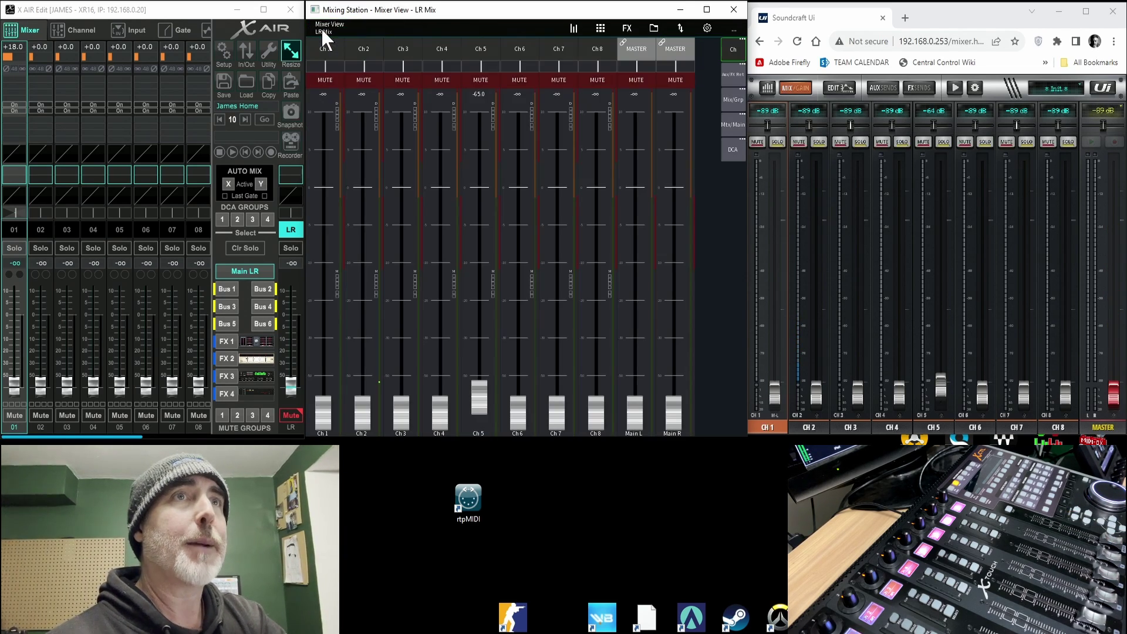